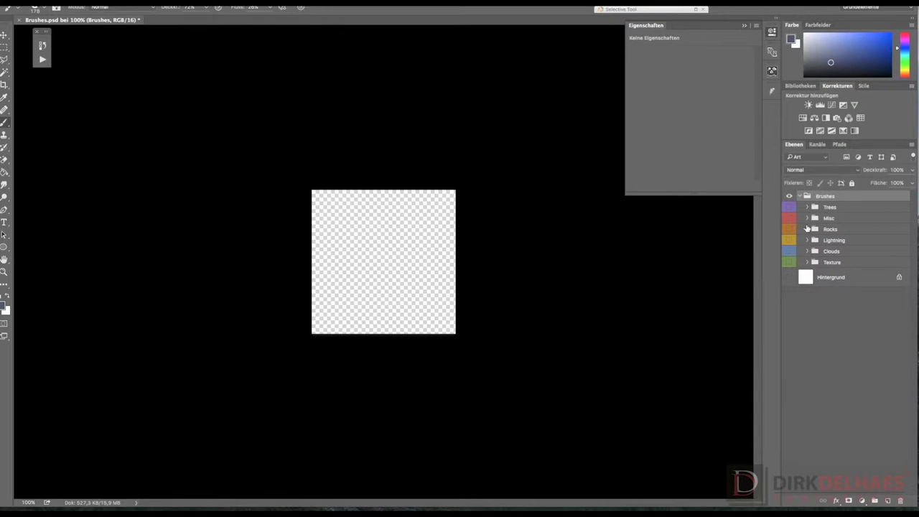
# Expand the Rocks layer group, browse its letter layers, and collapse it again.
pyautogui.click(806, 230)
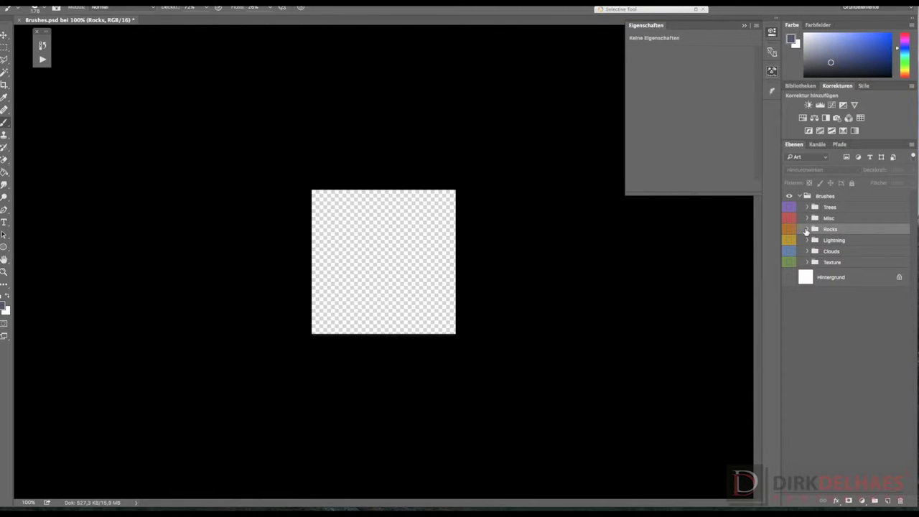
pyautogui.click(806, 230)
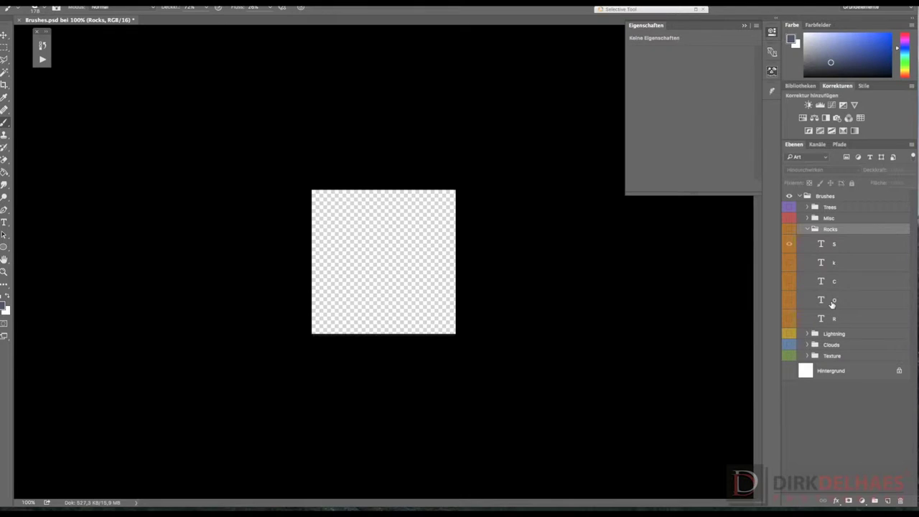
pyautogui.click(833, 319)
pyautogui.click(826, 299)
pyautogui.click(824, 282)
pyautogui.click(823, 262)
pyautogui.click(807, 230)
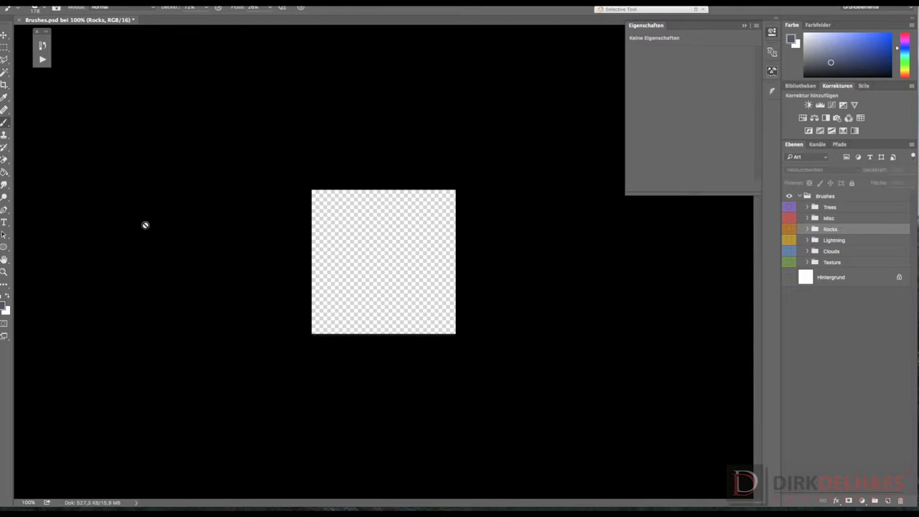
# Look through the brush preset list, then start and cancel a new document.
pyautogui.click(36, 11)
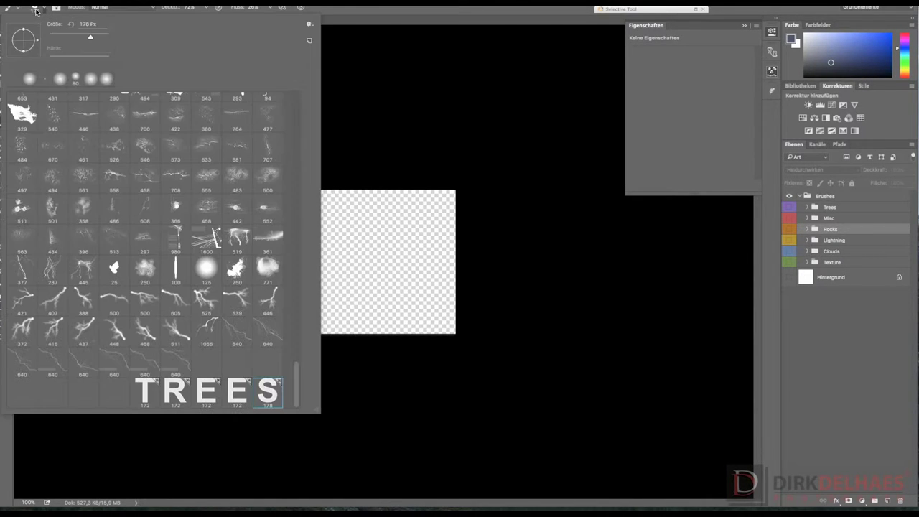
pyautogui.moveTo(297, 391); pyautogui.dragTo(295, 239)
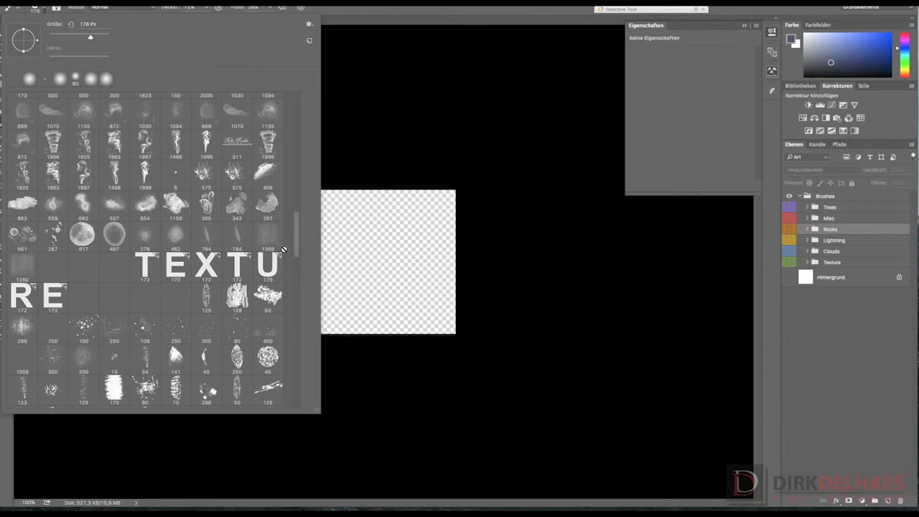
pyautogui.click(352, 12)
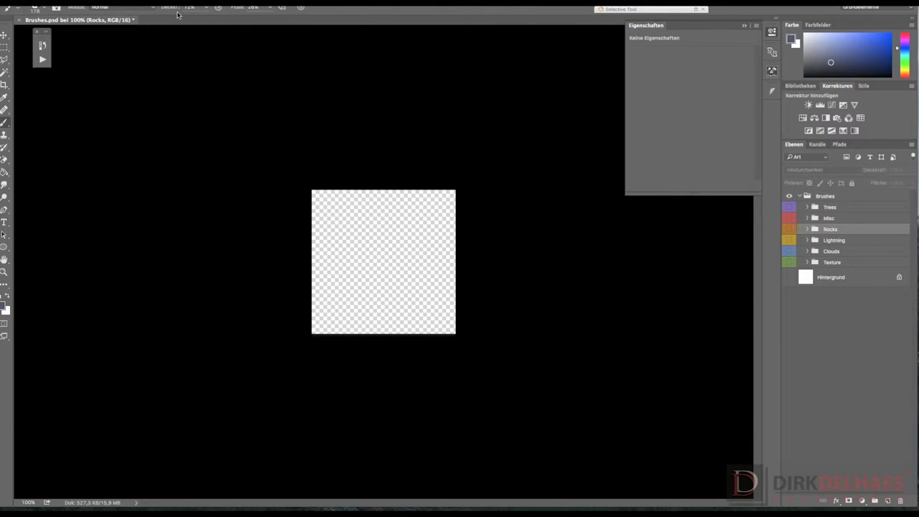
pyautogui.click(90, 2)
pyautogui.click(95, 10)
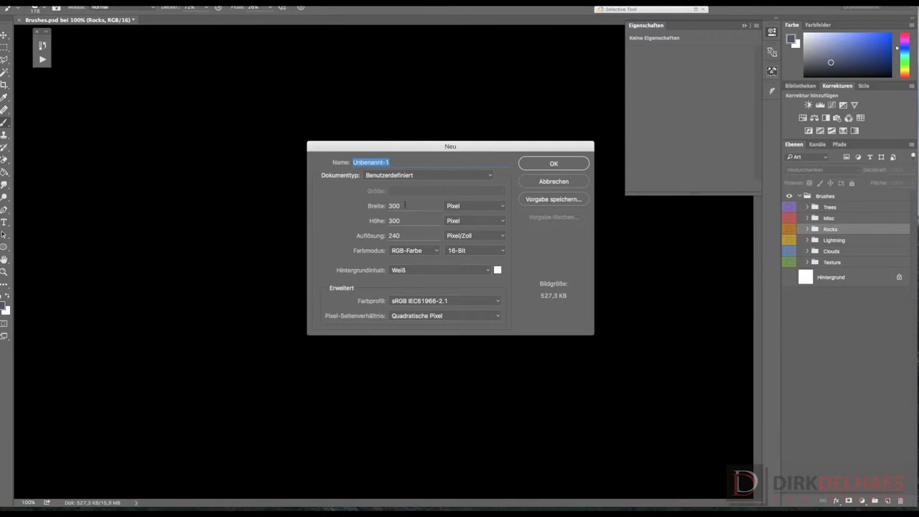
pyautogui.click(532, 185)
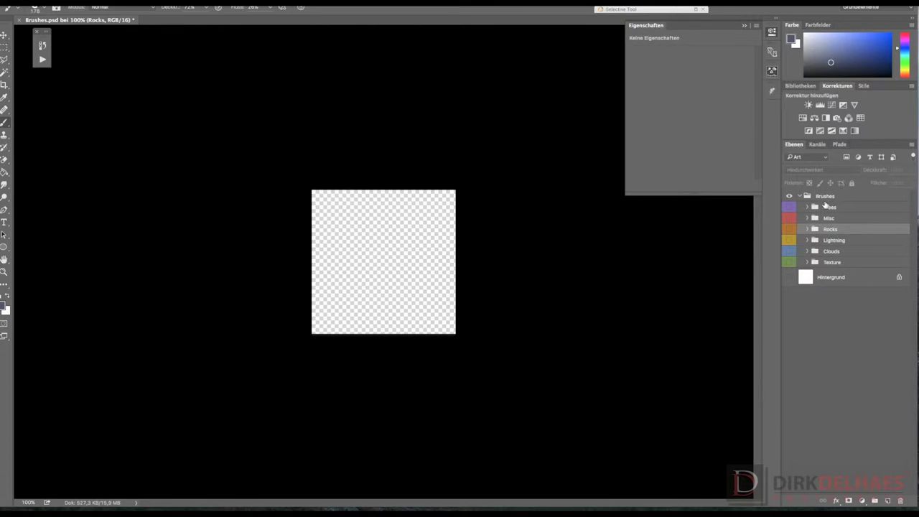
# Add a bold letter C text layer inside the Brushes group.
pyautogui.click(807, 196)
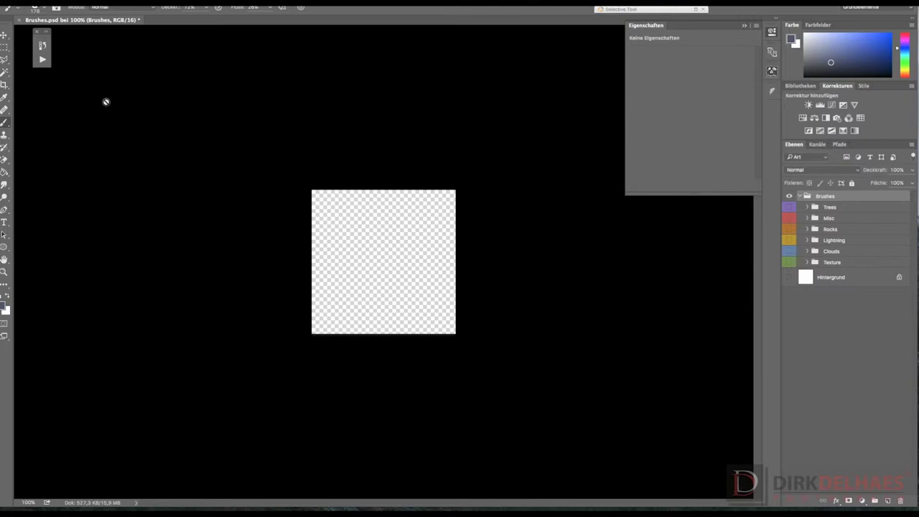
pyautogui.click(5, 224)
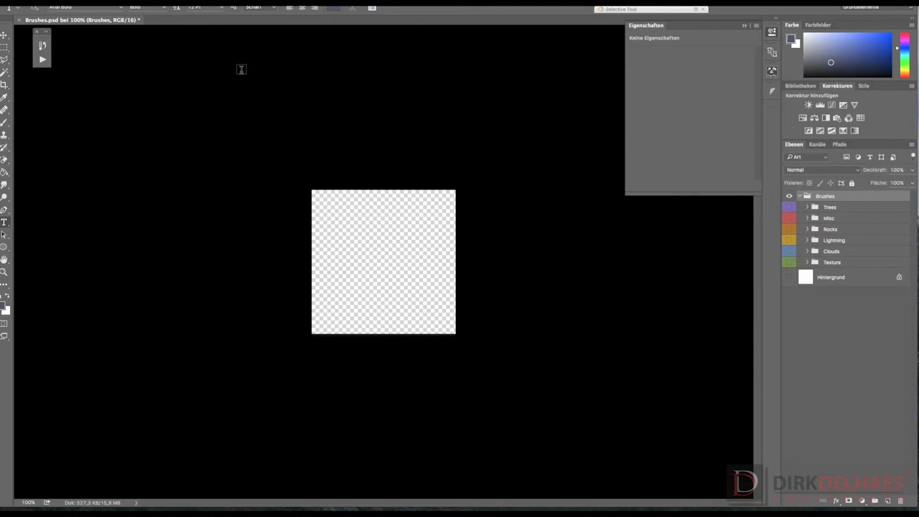
pyautogui.click(367, 298)
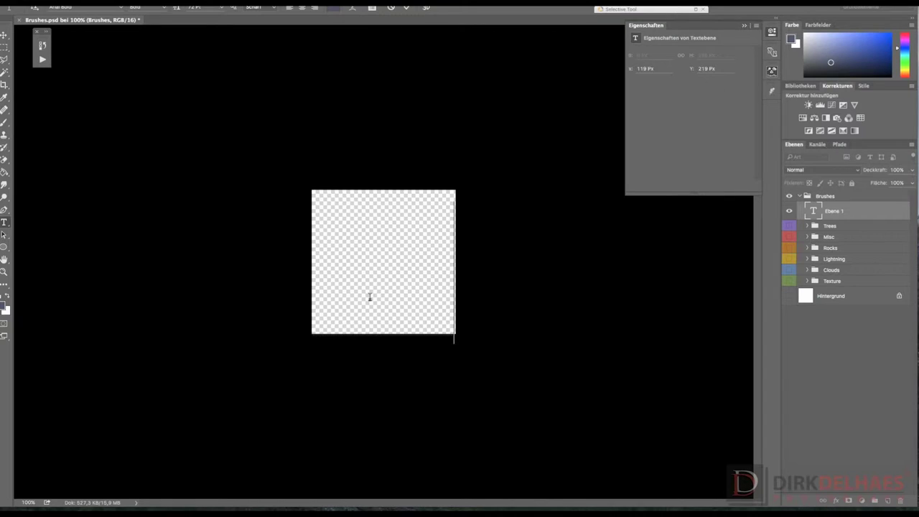
pyautogui.write('C')
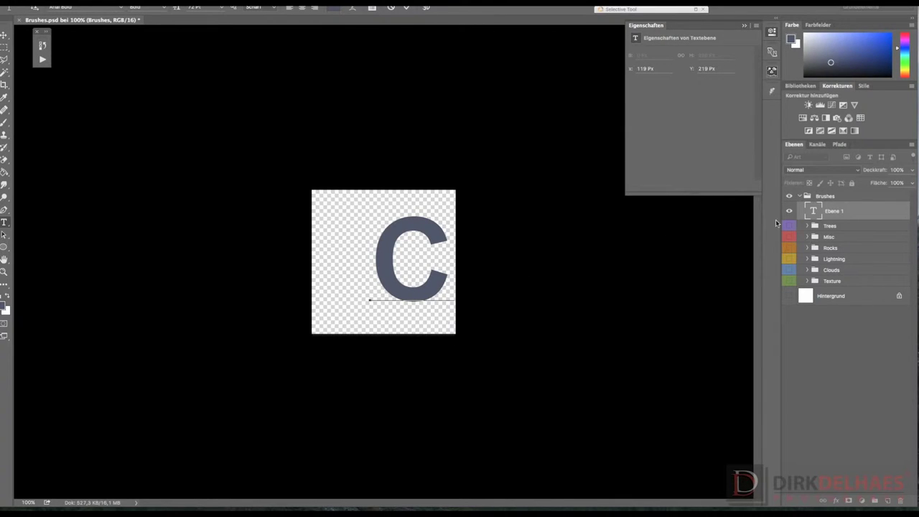
pyautogui.click(813, 212)
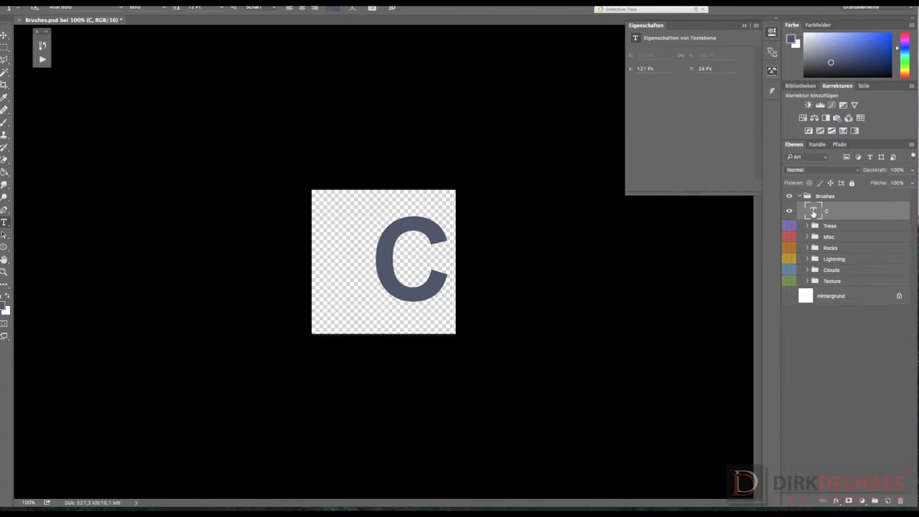
# Define brush preset 'C' from the letter C's pixels, deselect, and hide the C layer.
pyautogui.rightClick(813, 211)
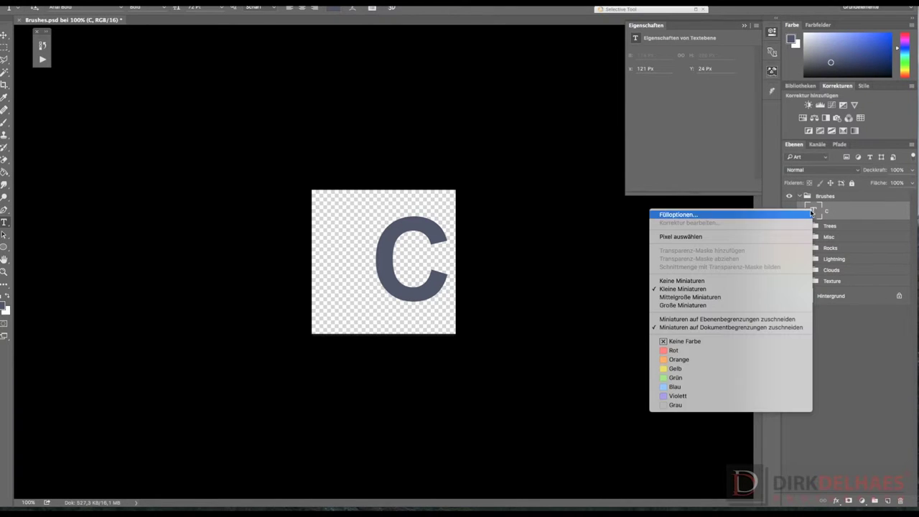
pyautogui.click(709, 237)
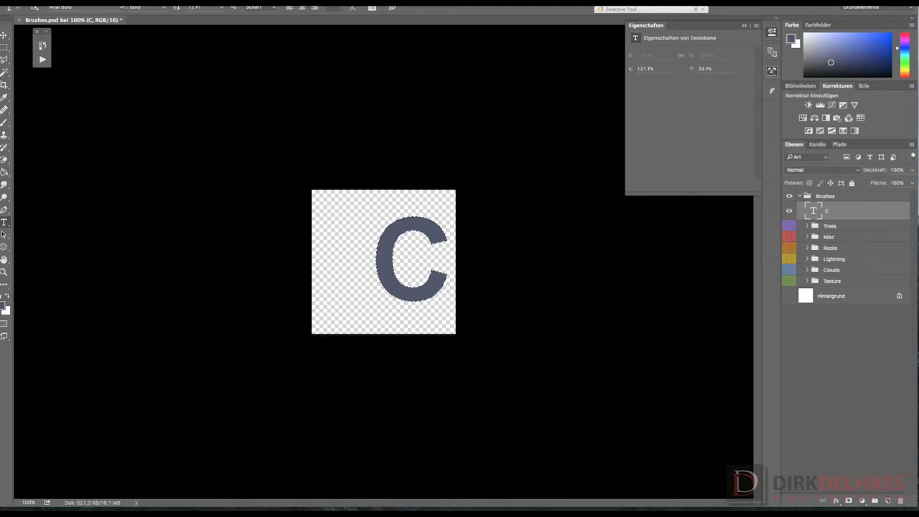
pyautogui.click(125, 3)
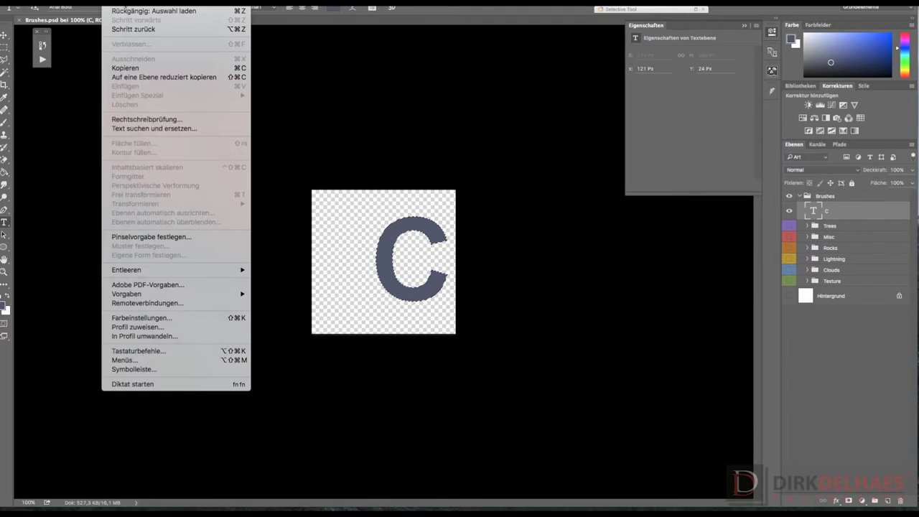
pyautogui.click(133, 236)
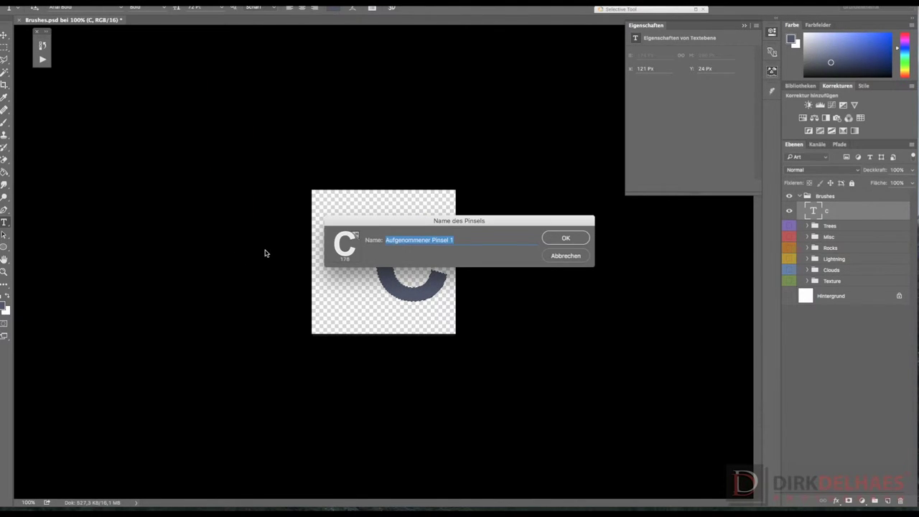
pyautogui.write('C')
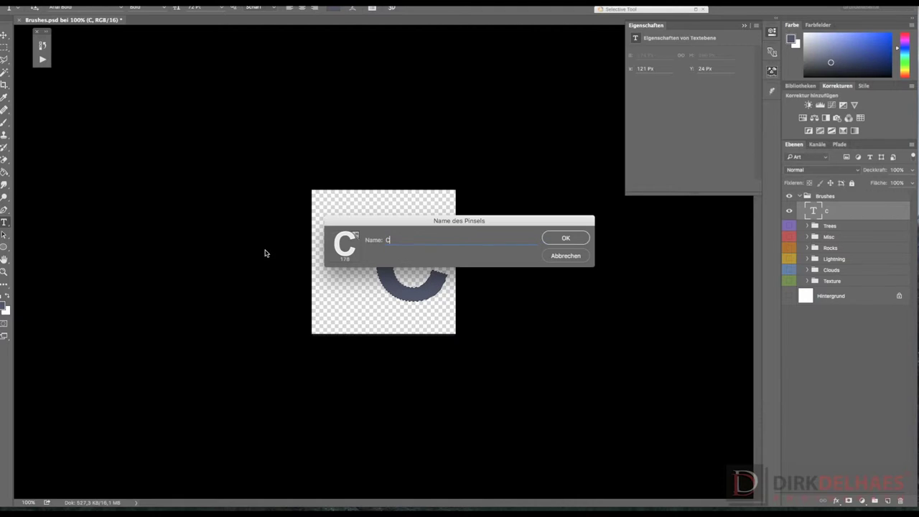
pyautogui.click(556, 238)
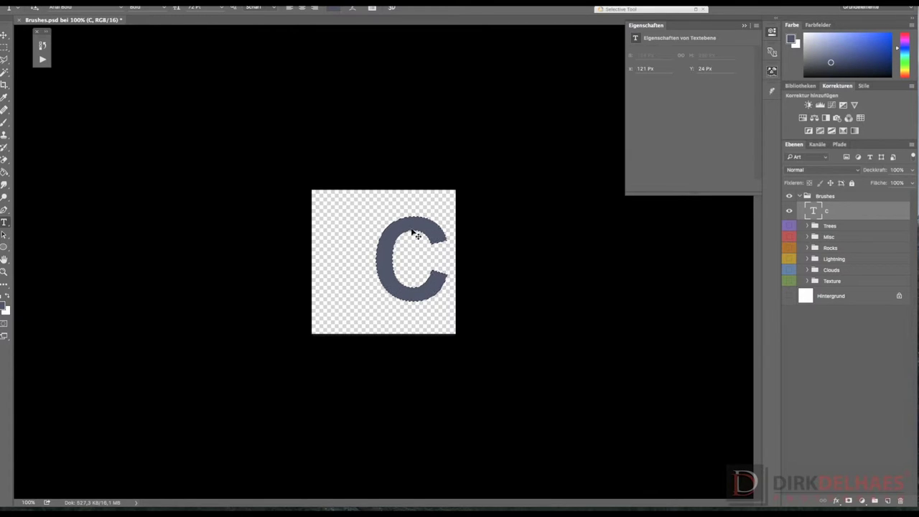
pyautogui.hotkey('ctrl', 'd')
pyautogui.click(789, 211)
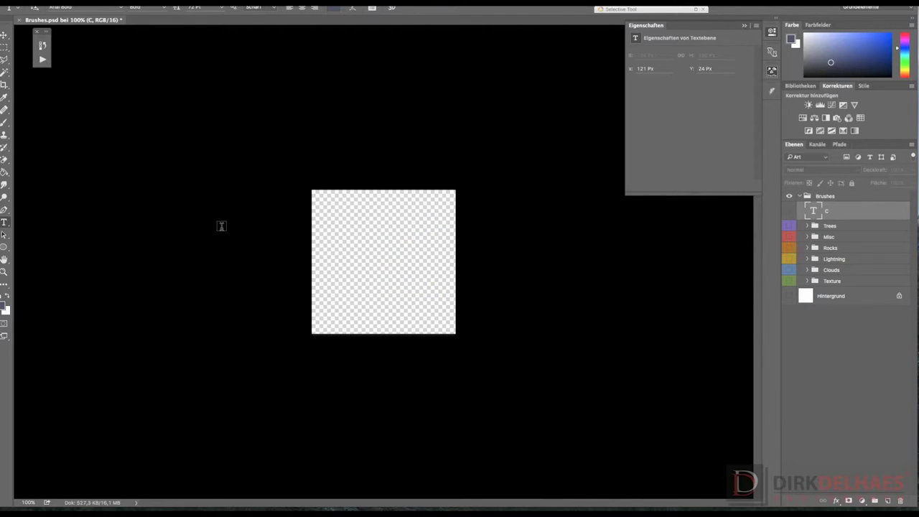
# Type a letter L text layer, save its pixels as brush preset 'L', and deselect.
pyautogui.click(366, 300)
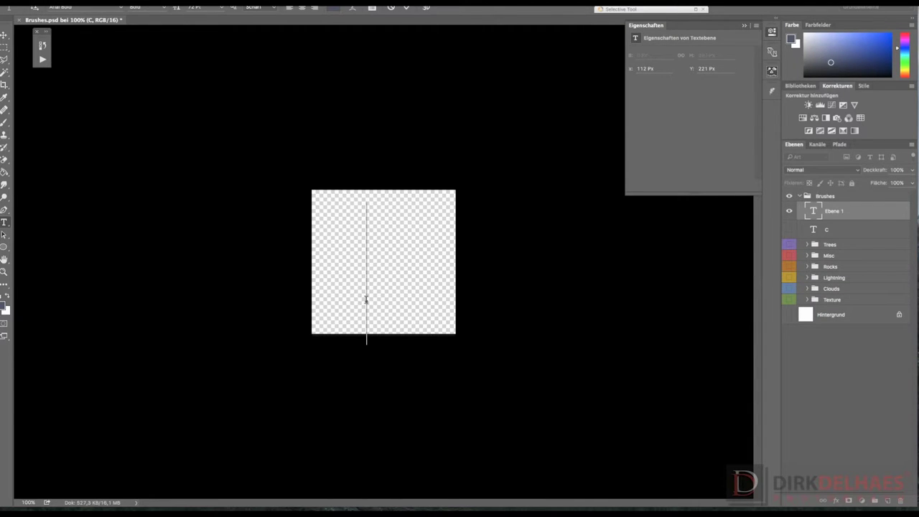
pyautogui.write('L')
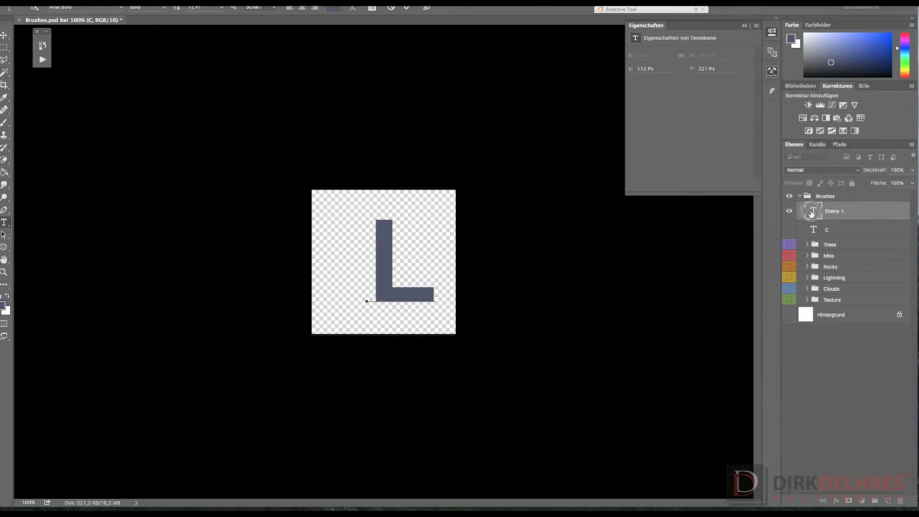
pyautogui.rightClick(810, 211)
pyautogui.click(732, 237)
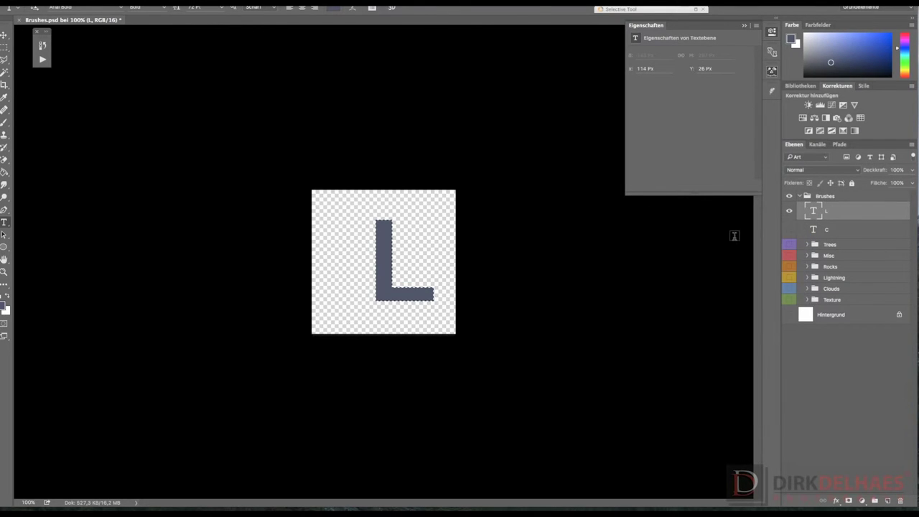
pyautogui.click(121, 2)
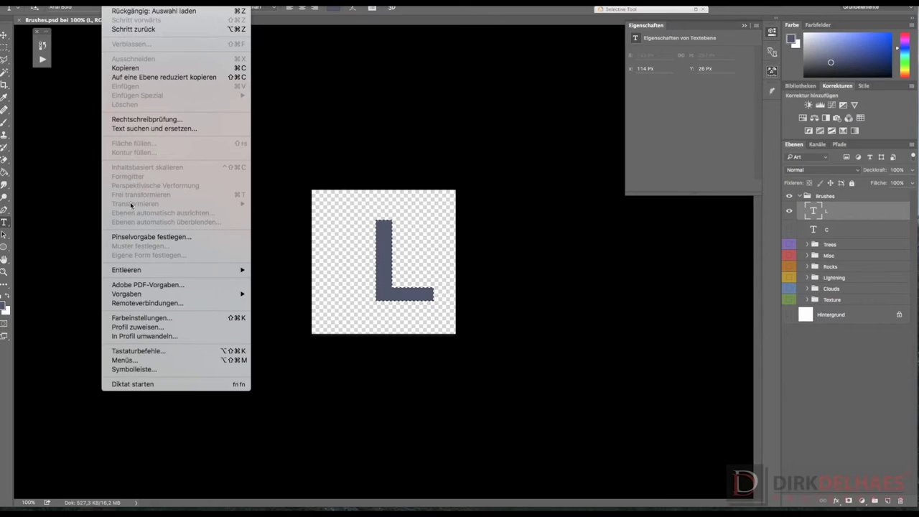
pyautogui.click(138, 237)
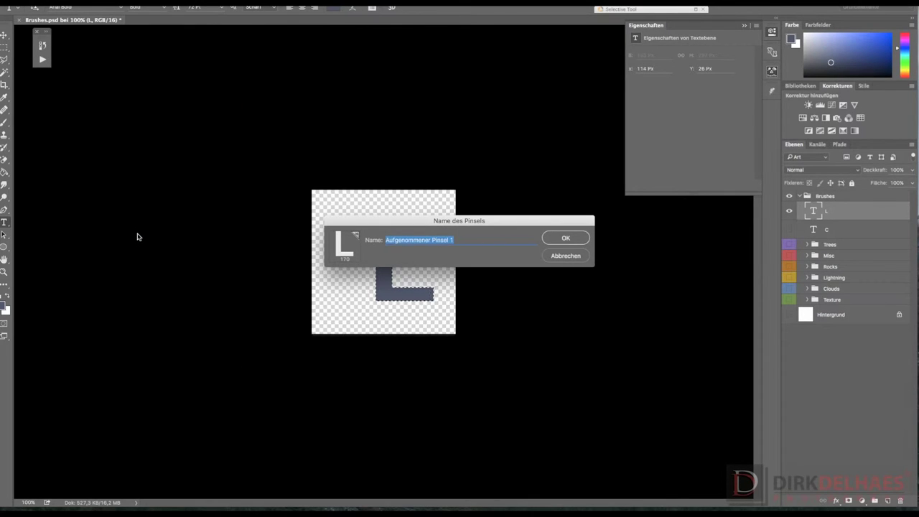
pyautogui.write('L')
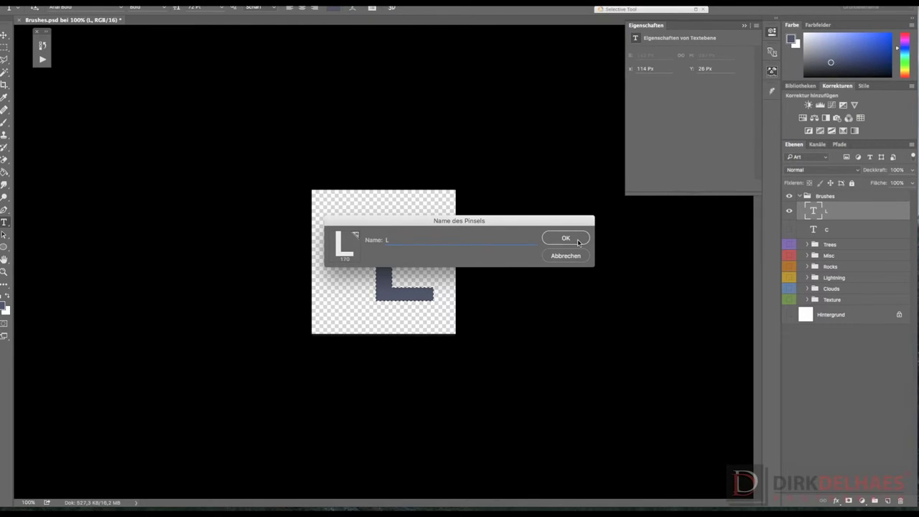
pyautogui.click(566, 238)
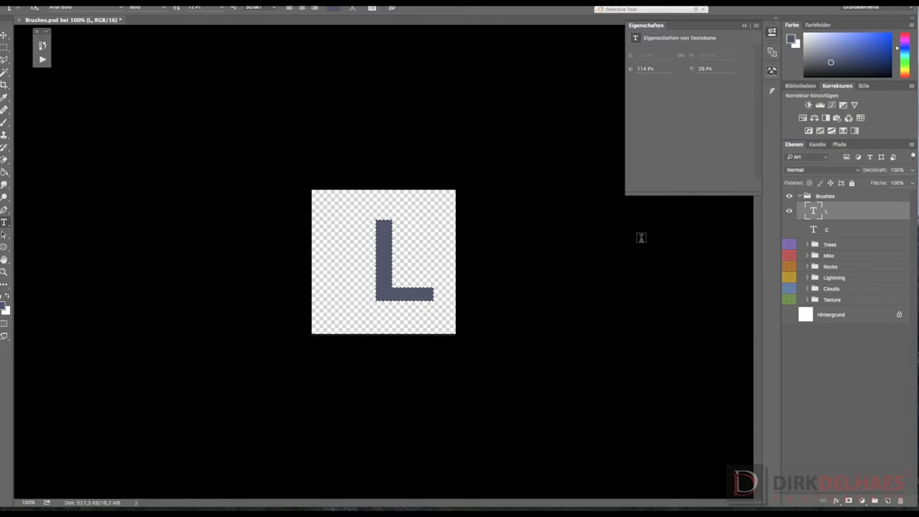
pyautogui.hotkey('ctrl', 'd')
# Add a letter A text layer and select its pixels.
pyautogui.click(366, 291)
pyautogui.write('A')
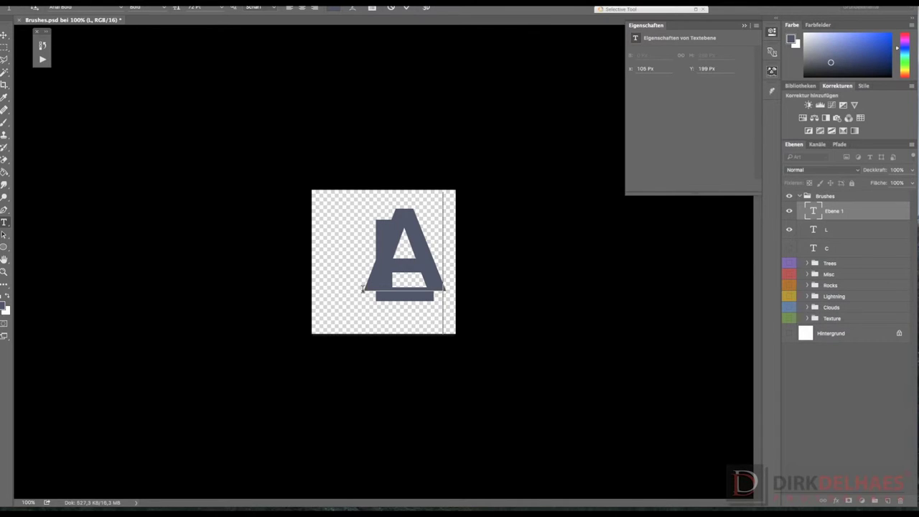
pyautogui.click(816, 207)
pyautogui.rightClick(816, 206)
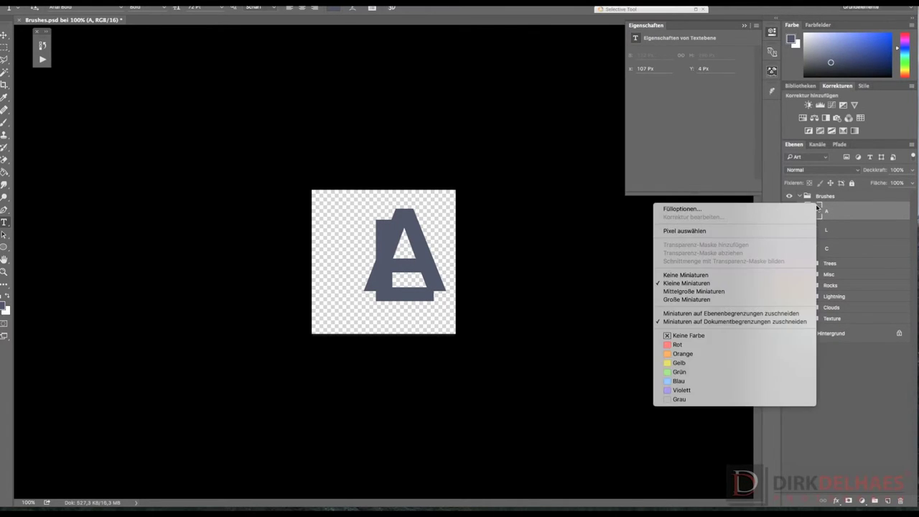
pyautogui.click(731, 231)
# Define brush preset 'A' from the selection and hide the A and L layers.
pyautogui.click(125, 0)
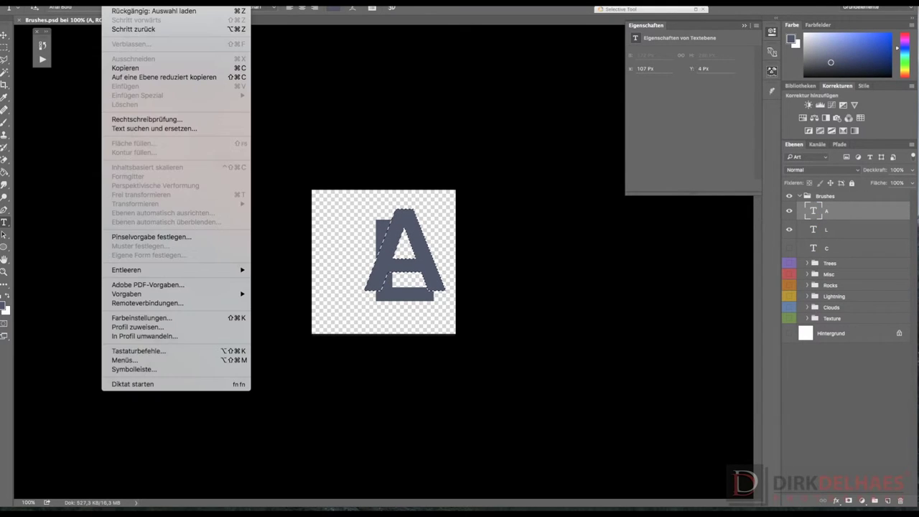
pyautogui.click(123, 237)
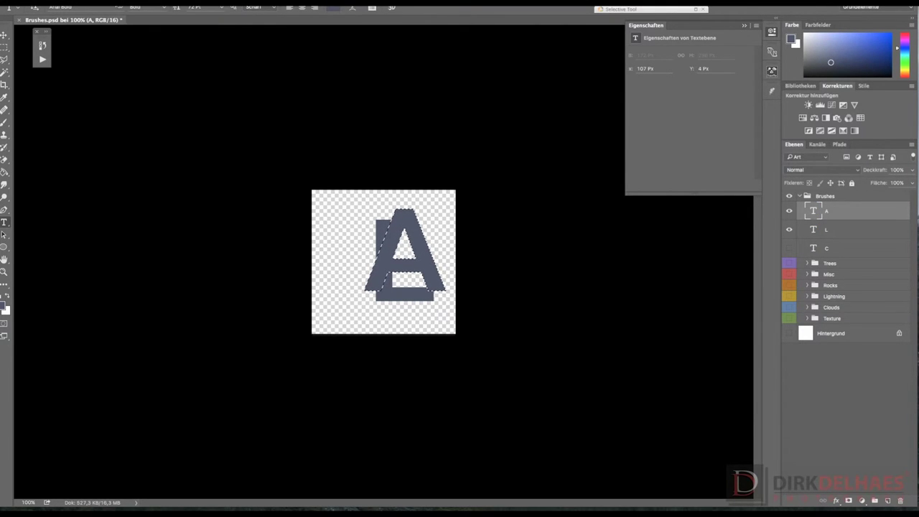
pyautogui.click(126, 1)
pyautogui.click(128, 237)
pyautogui.write('A')
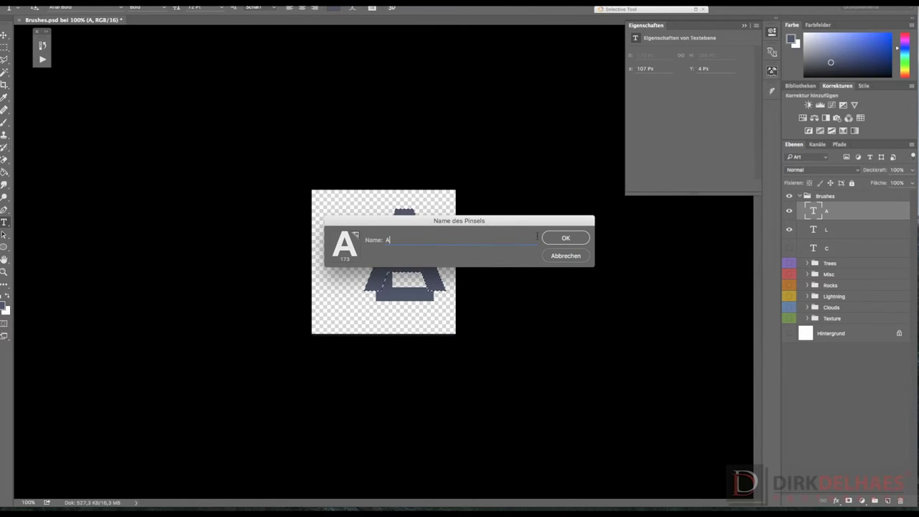
pyautogui.click(550, 238)
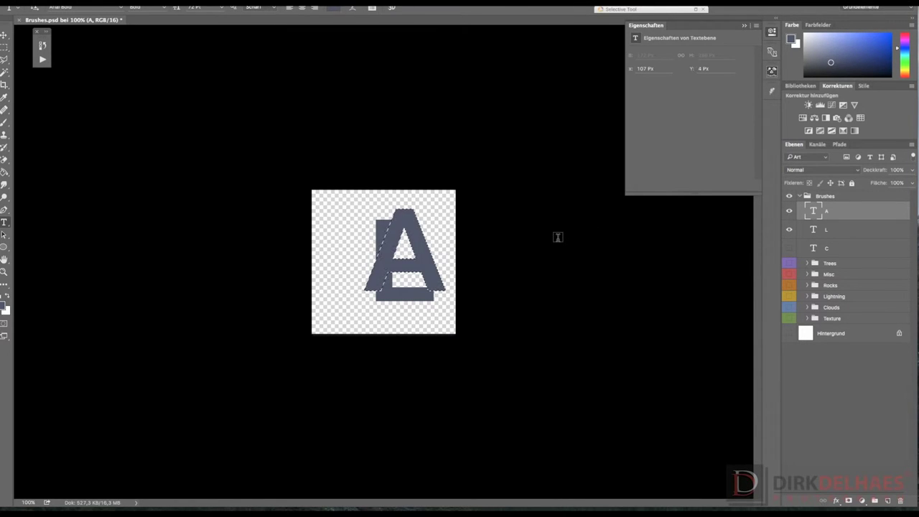
pyautogui.click(789, 211)
pyautogui.click(789, 228)
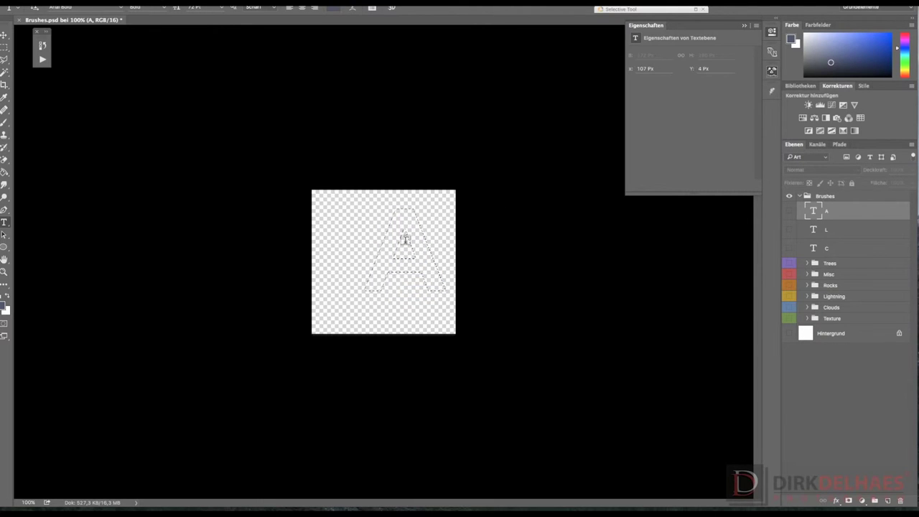
# Deselect, glance at the Select menu without choosing, and start a new text layer on the canvas.
pyautogui.hotkey('ctrl', 'd')
pyautogui.click(237, 2)
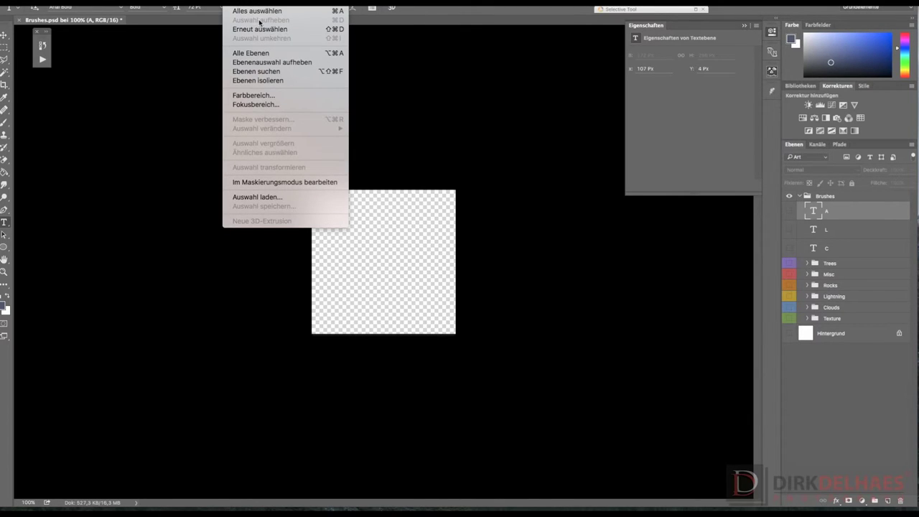
pyautogui.click(5, 46)
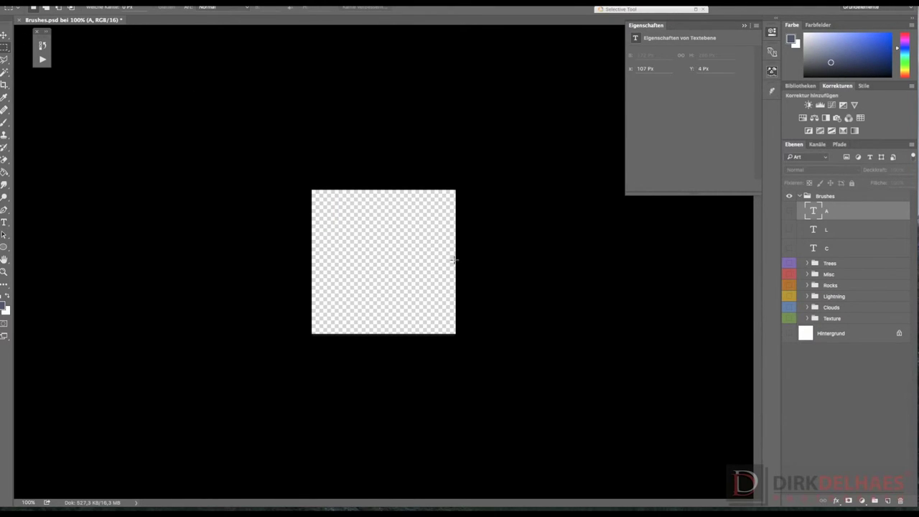
pyautogui.click(6, 223)
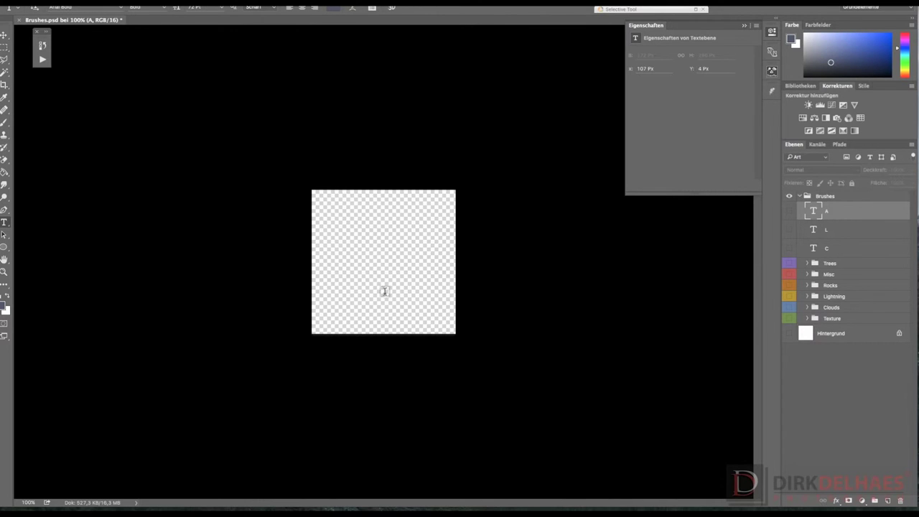
pyautogui.click(363, 297)
# Type a grey letter S, save its pixels as brush preset 'S', and hide its layer.
pyautogui.write('S')
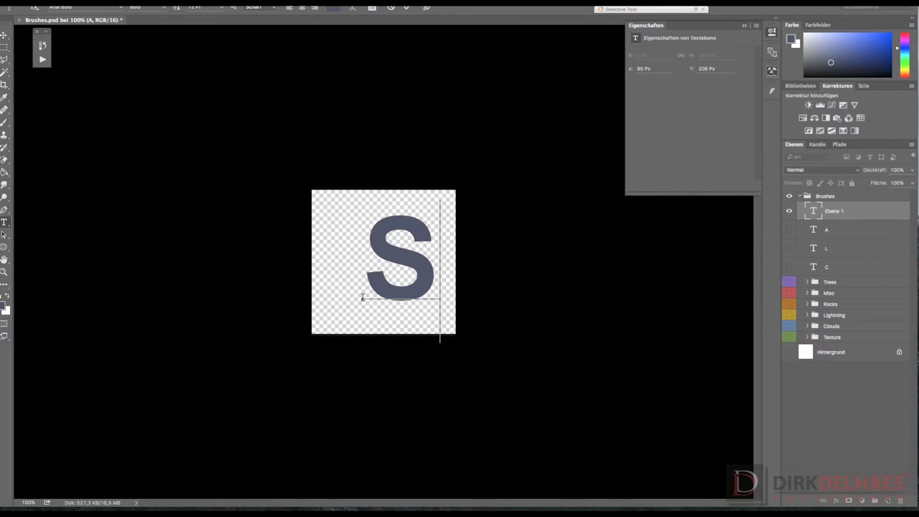
pyautogui.click(811, 209)
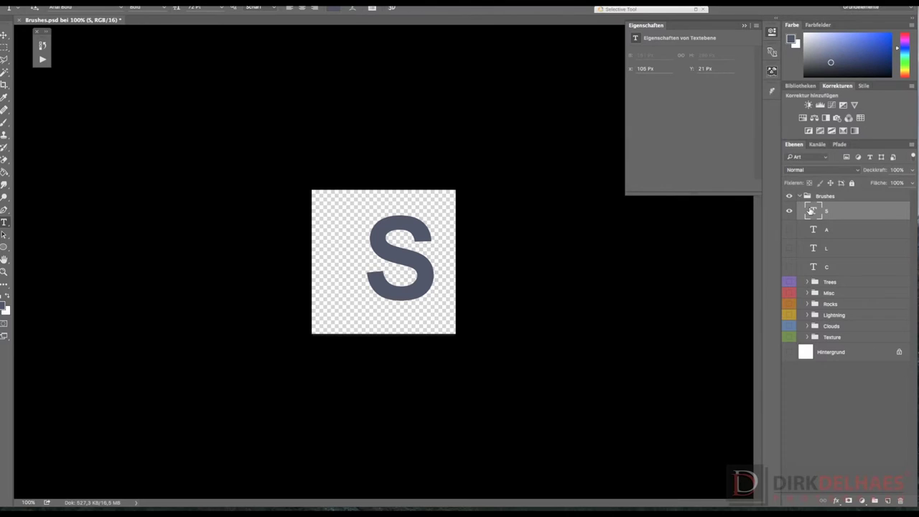
pyautogui.rightClick(811, 209)
pyautogui.click(745, 232)
pyautogui.click(136, 7)
pyautogui.click(139, 237)
pyautogui.write('S')
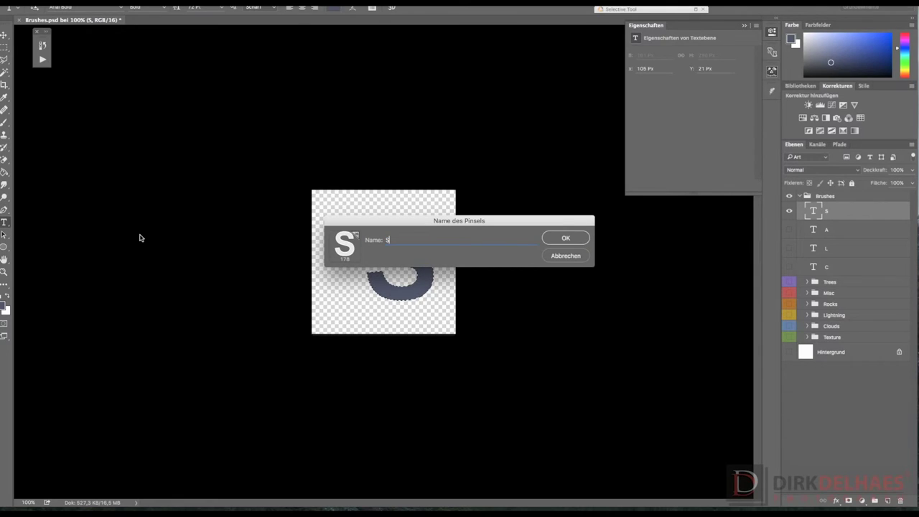
pyautogui.click(584, 243)
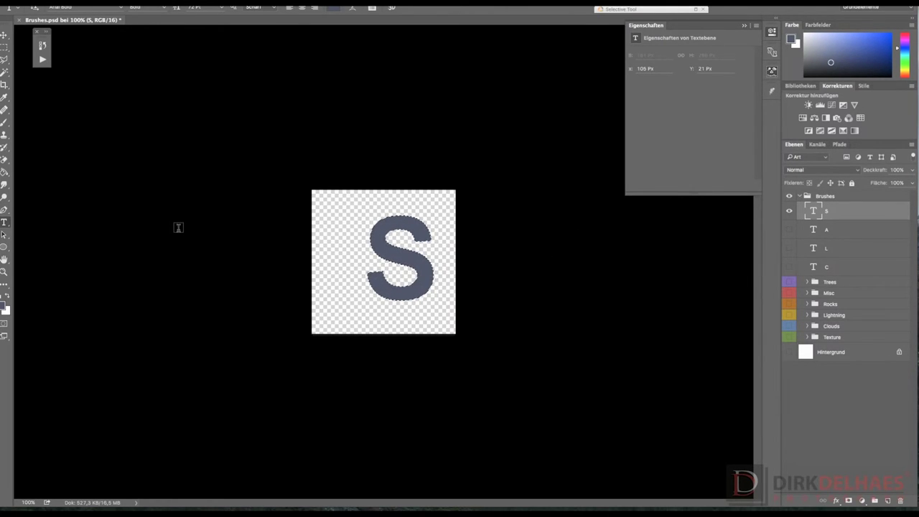
pyautogui.click(789, 210)
# Deselect, make white the foreground colour, and add a white letter S text layer.
pyautogui.hotkey('ctrl', 'd')
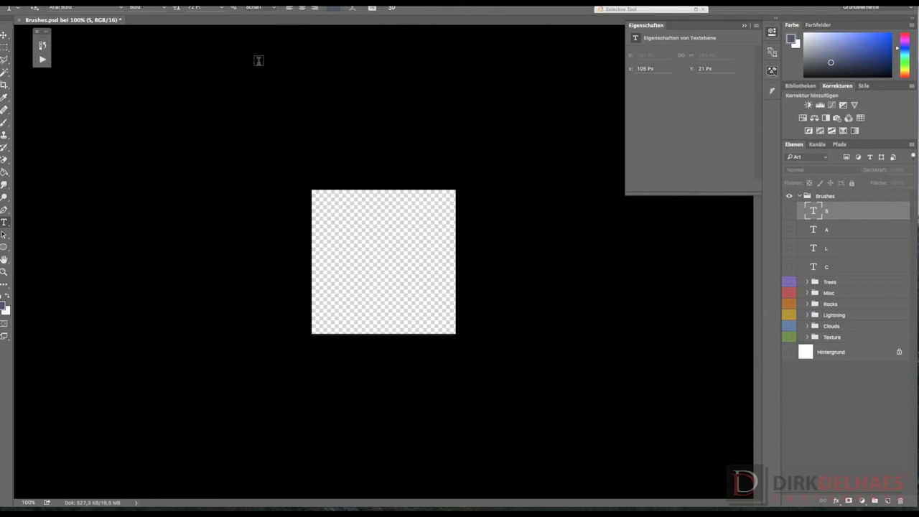
pyautogui.click(7, 298)
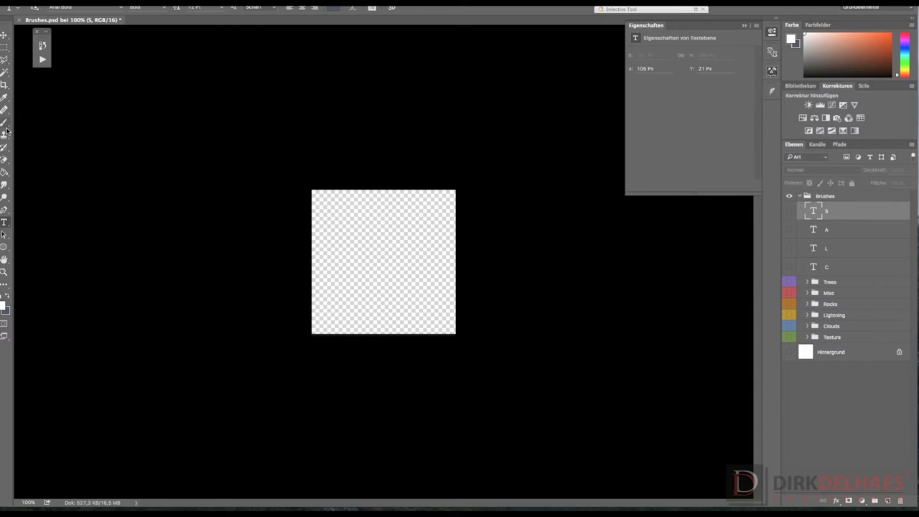
pyautogui.click(370, 288)
pyautogui.write('D')
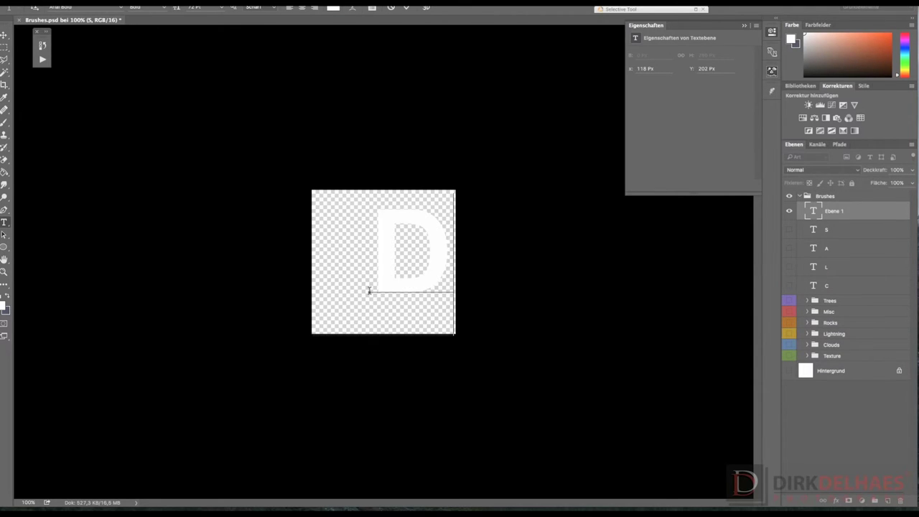
pyautogui.press('BackSpace')
pyautogui.write('S')
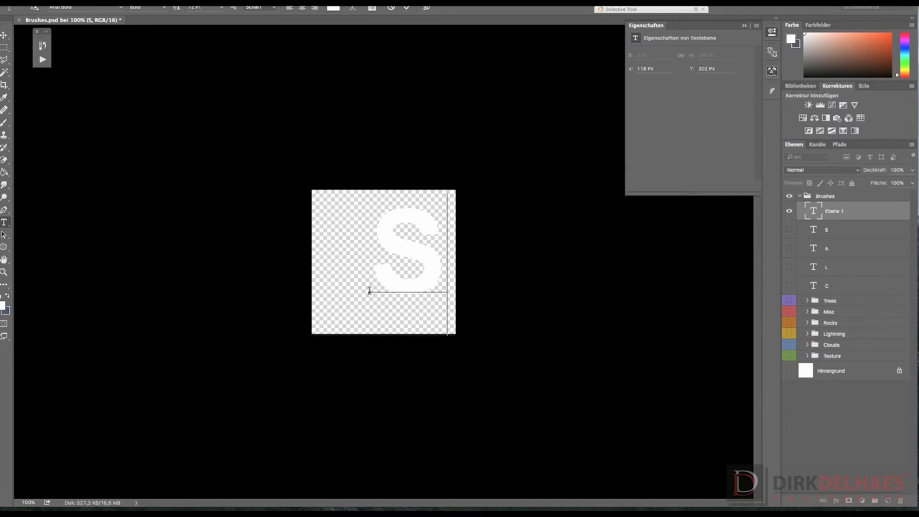
pyautogui.click(813, 210)
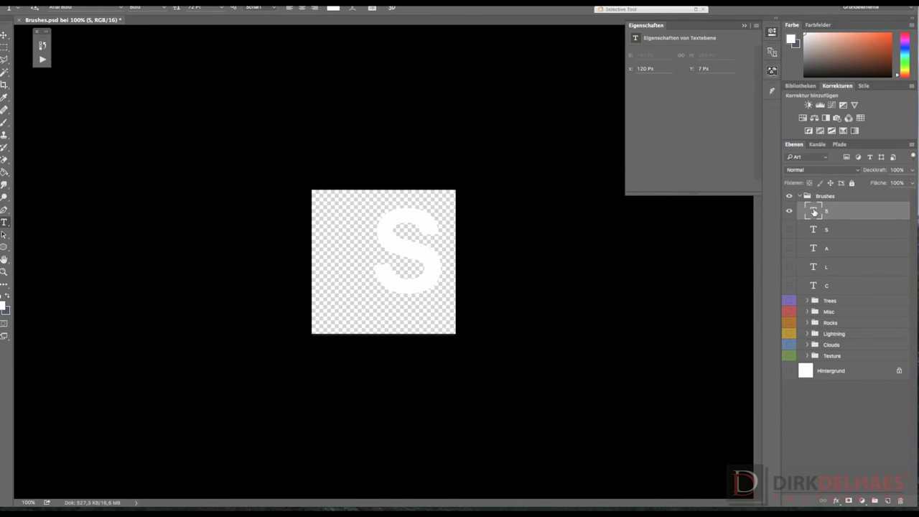
# Try defining a brush from the white S's pixels and dismiss the empty-selection error.
pyautogui.rightClick(813, 209)
pyautogui.rightClick(813, 215)
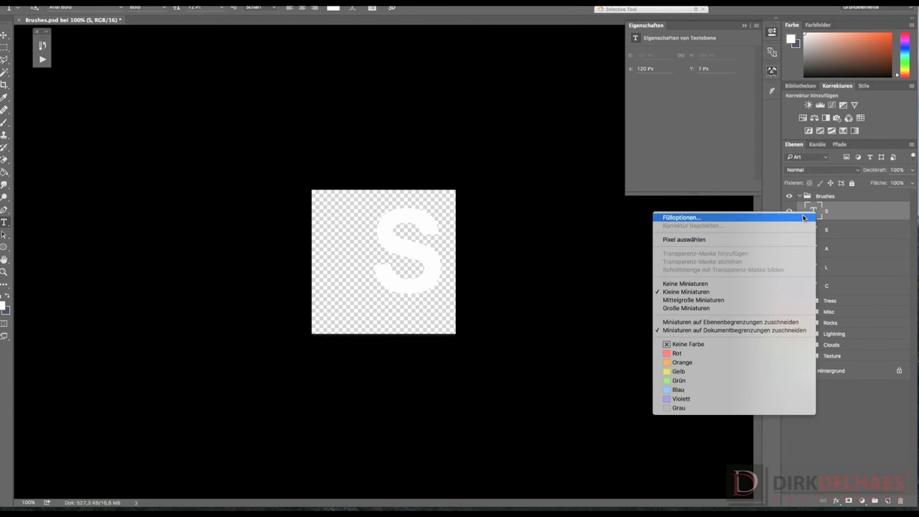
pyautogui.click(732, 238)
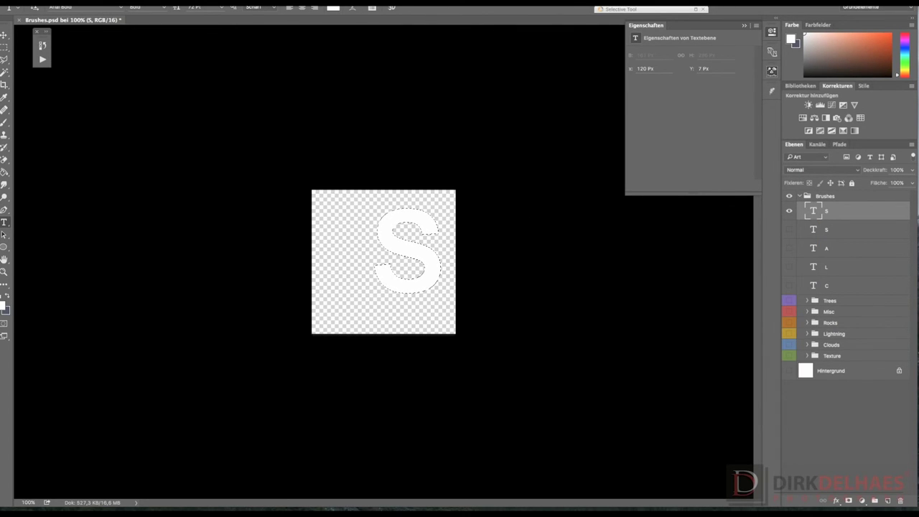
pyautogui.click(122, 1)
pyautogui.click(134, 237)
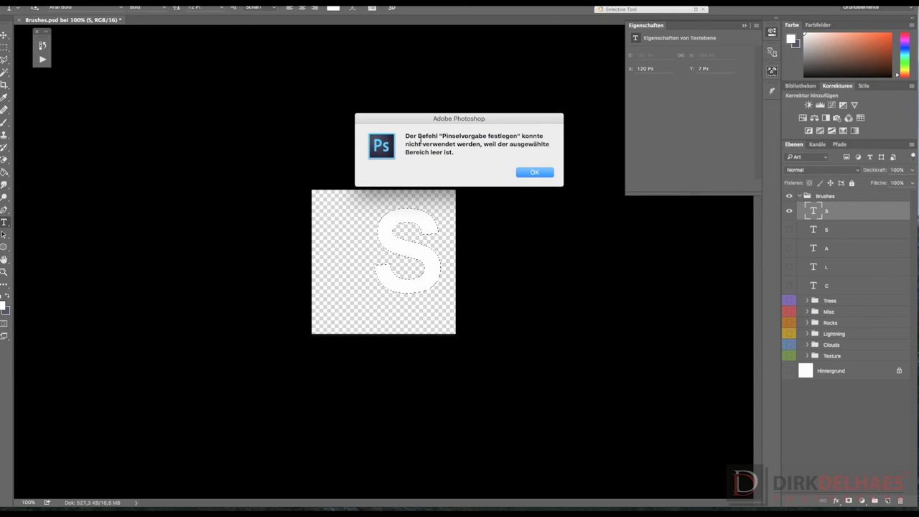
pyautogui.moveTo(406, 136); pyautogui.dragTo(452, 152)
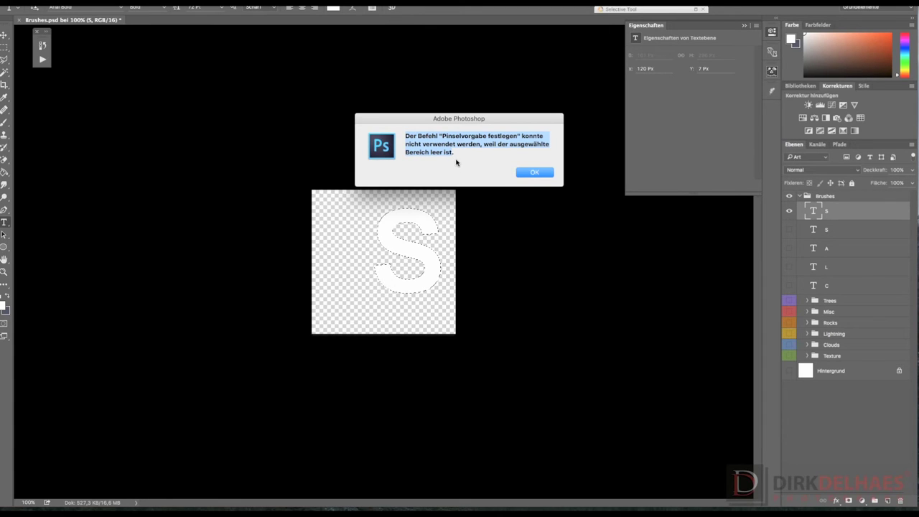
pyautogui.click(534, 172)
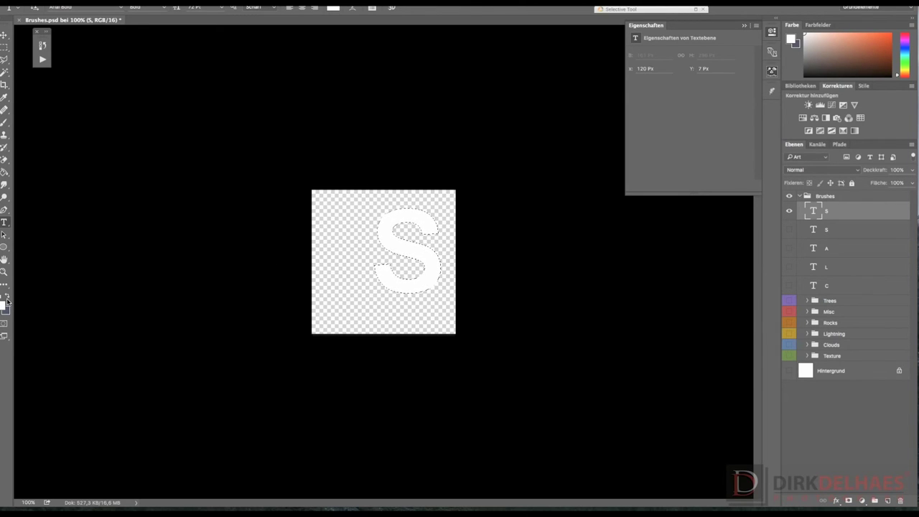
# Restore the dark foreground colour, hide the white S, and leave an empty text entry.
pyautogui.press('x')
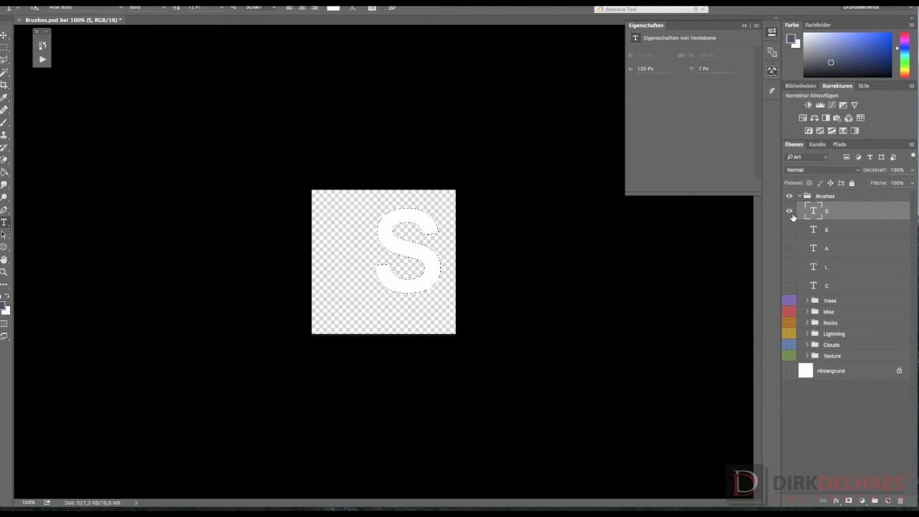
pyautogui.click(789, 210)
pyautogui.click(4, 46)
pyautogui.click(90, 165)
pyautogui.click(3, 221)
pyautogui.click(366, 278)
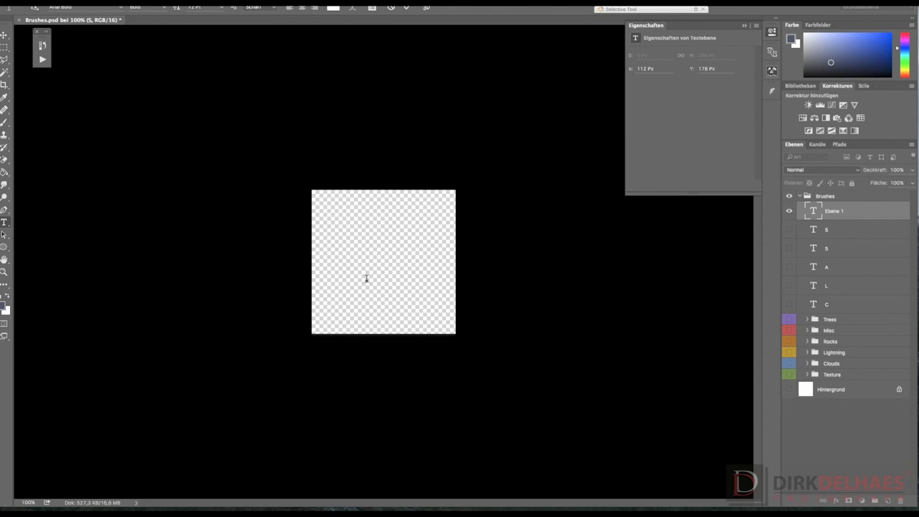
pyautogui.write('S')
pyautogui.press('BackSpace')
# Select the original grey S layer, make it visible again, and open its layer options.
pyautogui.click(4, 48)
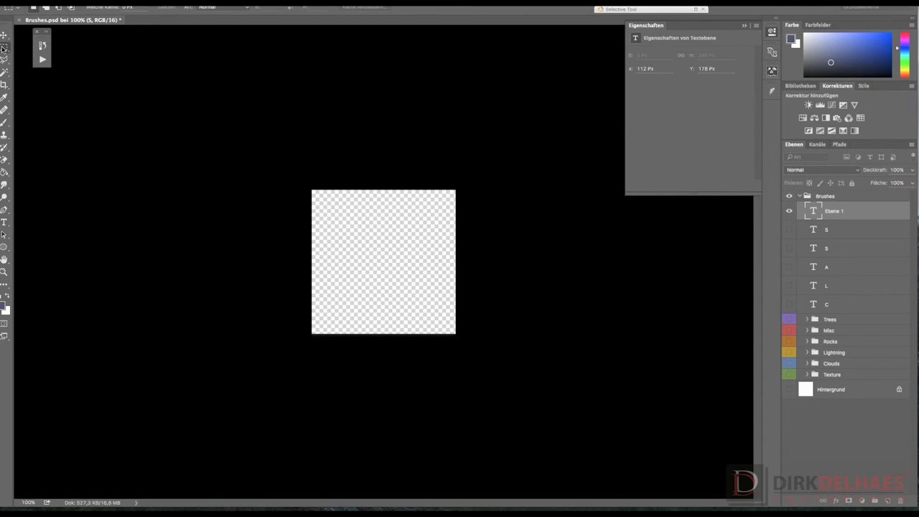
pyautogui.click(814, 230)
pyautogui.click(791, 249)
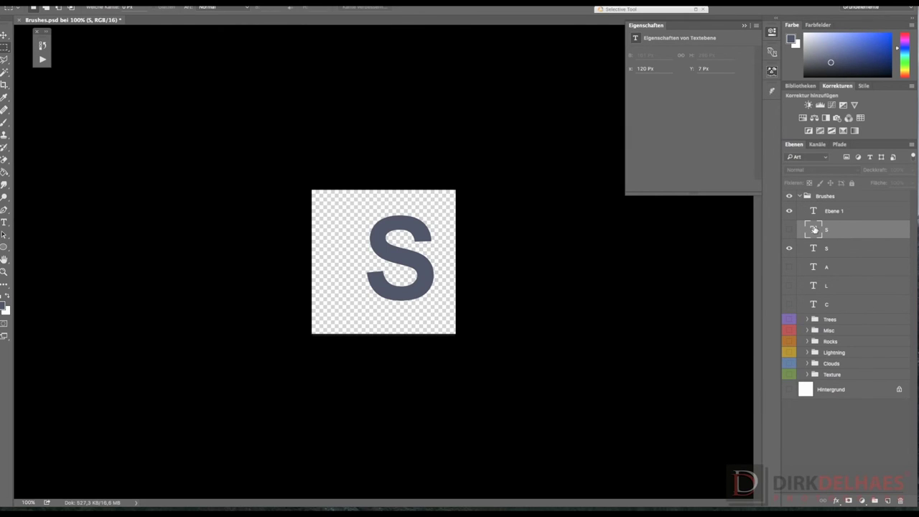
pyautogui.rightClick(814, 249)
# Define brush preset 'S' from the grey letter S's selected pixels.
pyautogui.click(749, 275)
pyautogui.click(126, 7)
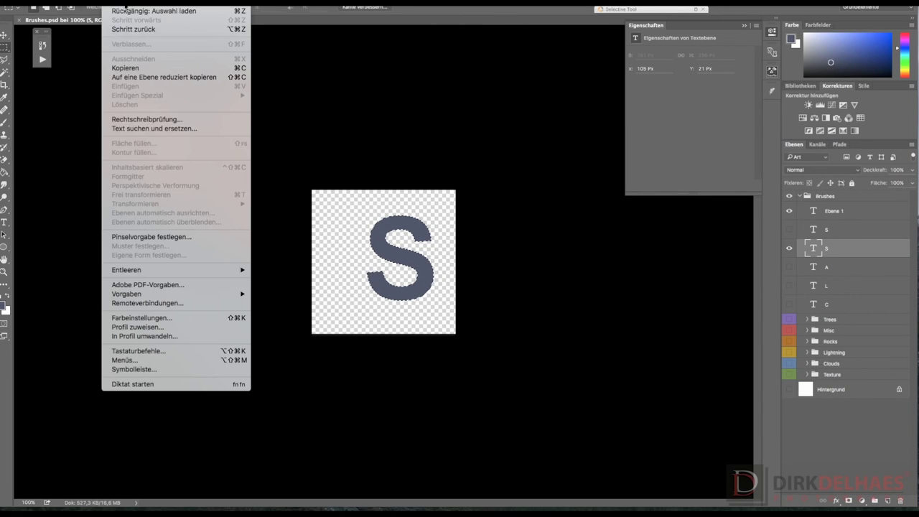
pyautogui.click(124, 237)
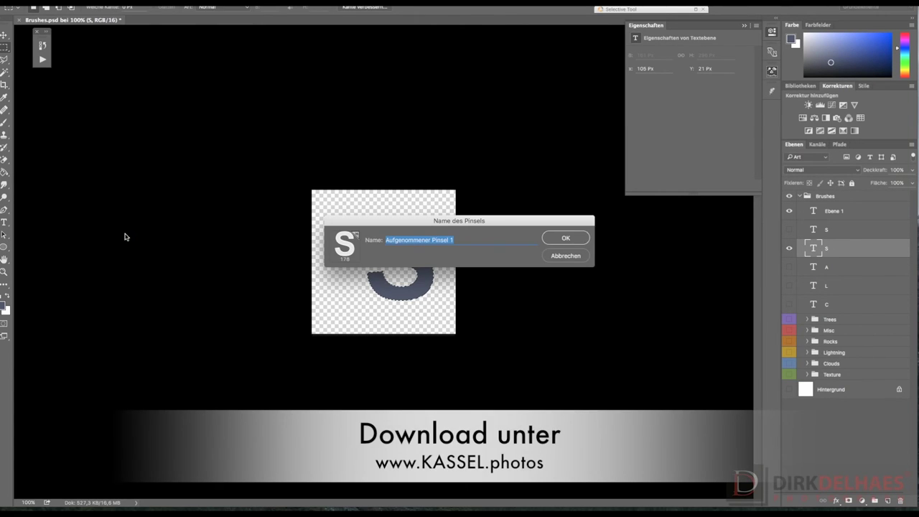
pyautogui.write('S')
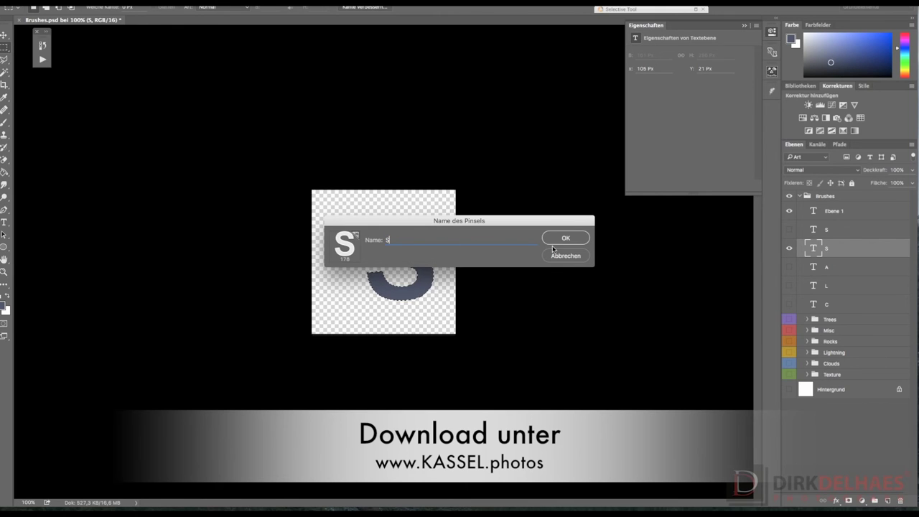
pyautogui.click(557, 242)
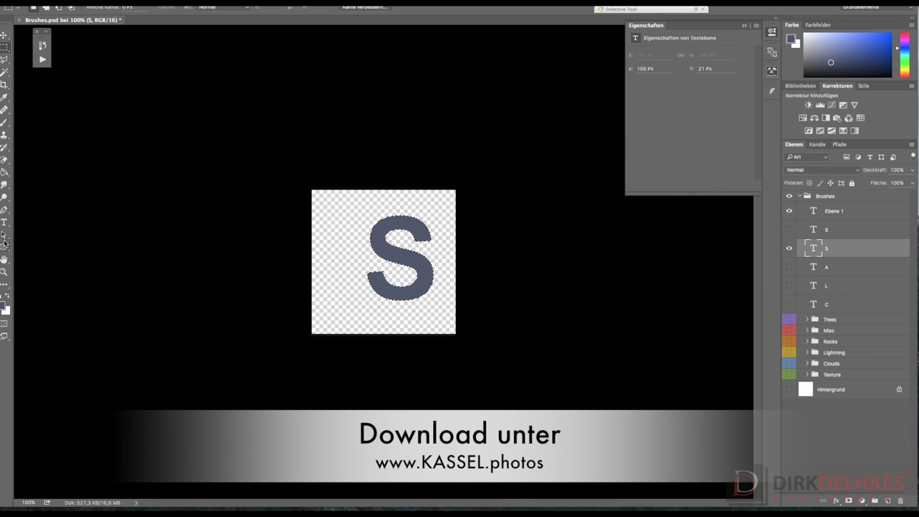
pyautogui.click(5, 122)
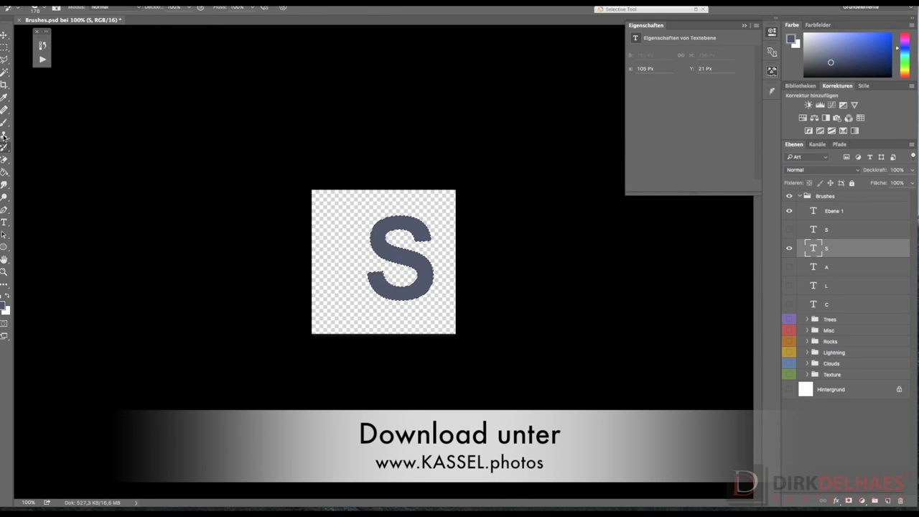
# Select the new letter C brush from the brush preset list.
pyautogui.click(32, 9)
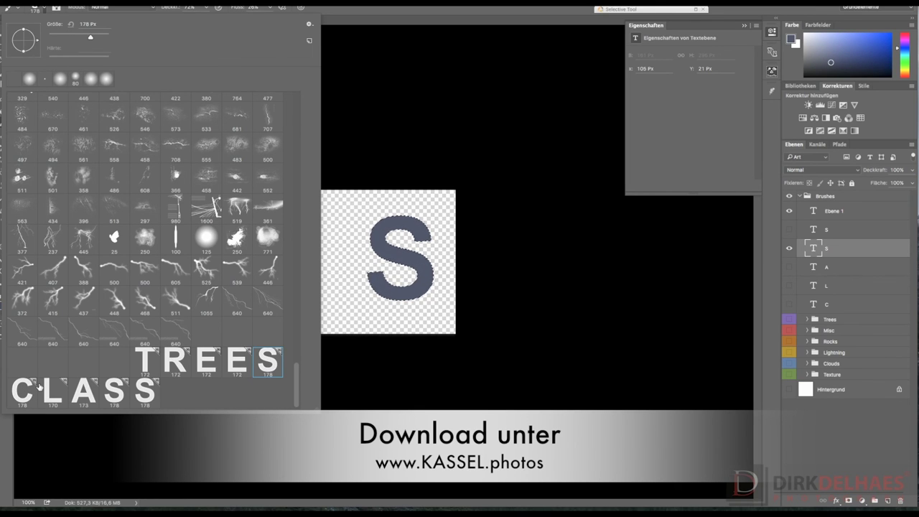
pyautogui.click(432, 489)
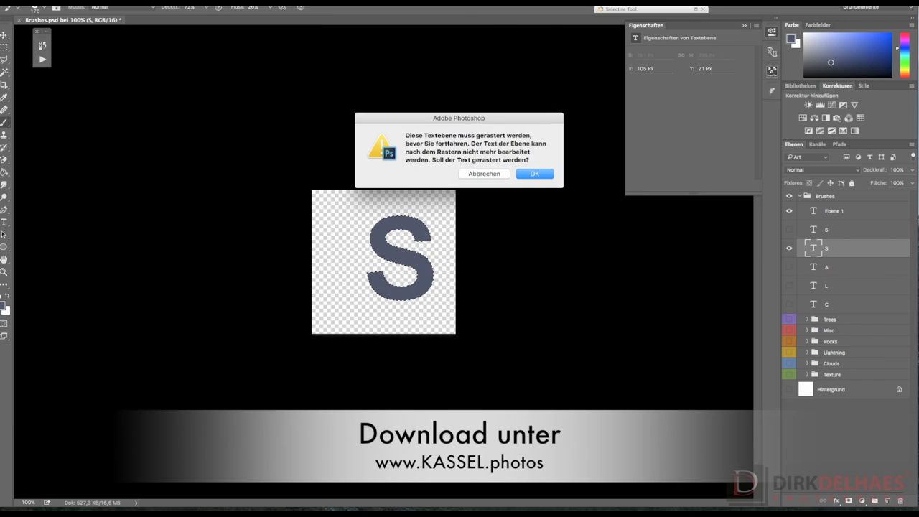